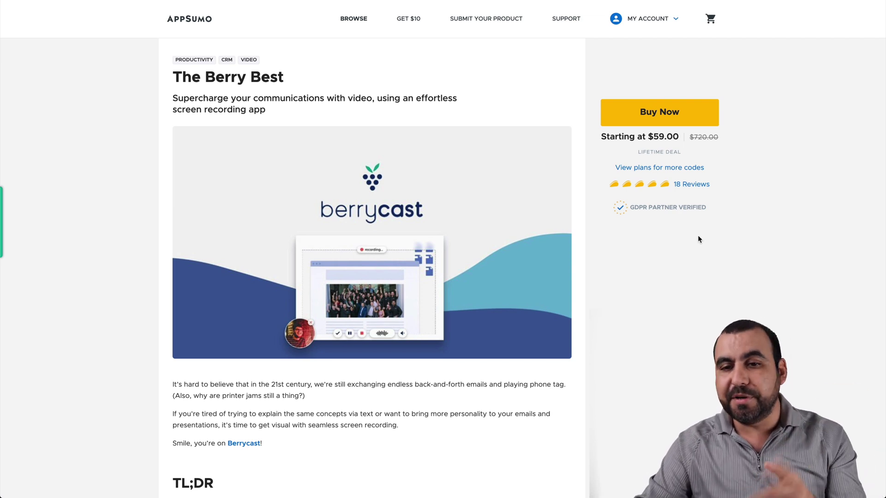
Step: Jump to the Plans and Features section via 'View plans for more codes'
left_click(677, 170)
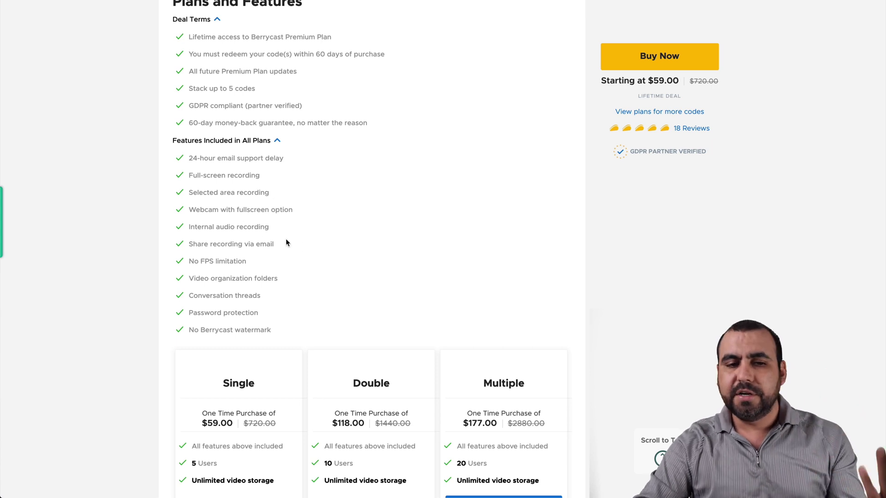
scroll(307, 236, "down", 2)
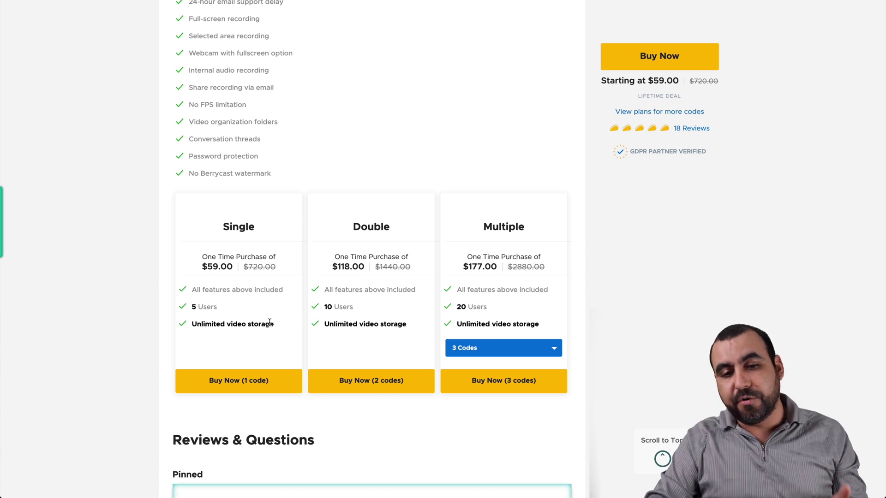
Step: Choose 5 Codes for the Multiple plan, giving unlimited users for $295.00
left_click(489, 349)
left_click(468, 396)
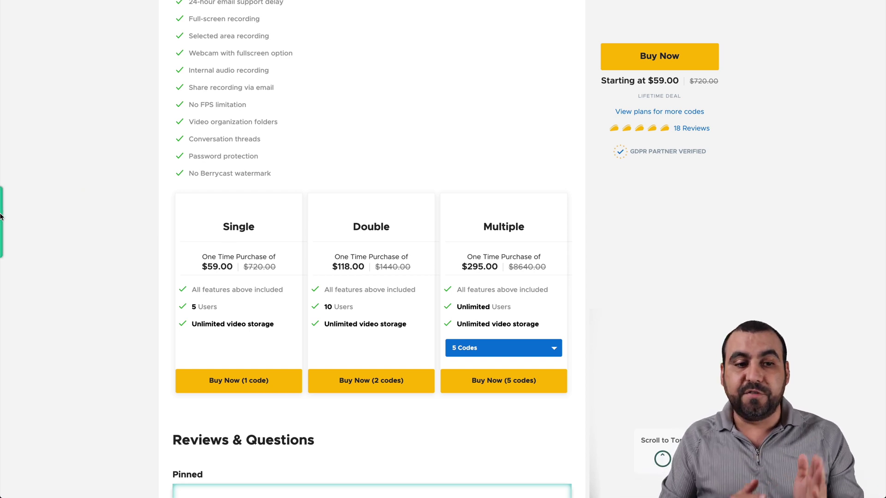
mouse_move(2, 221)
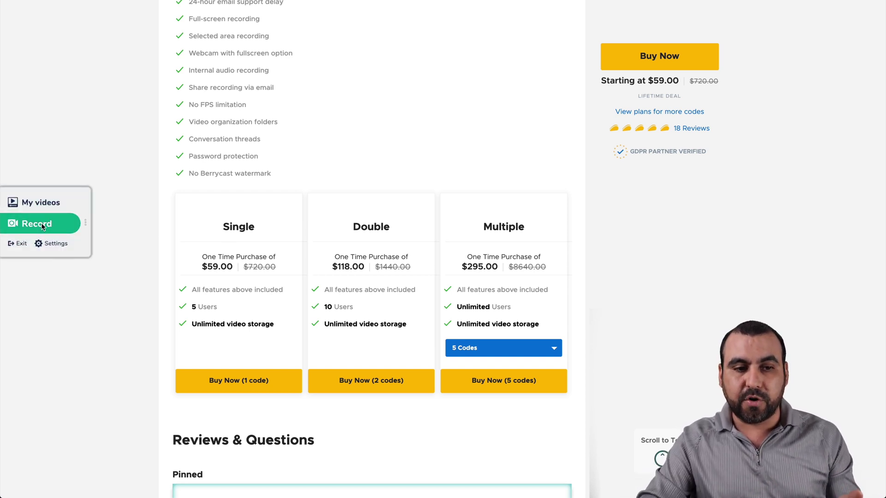
Step: Bring up Berrycast's General settings from the side tab
left_click(55, 245)
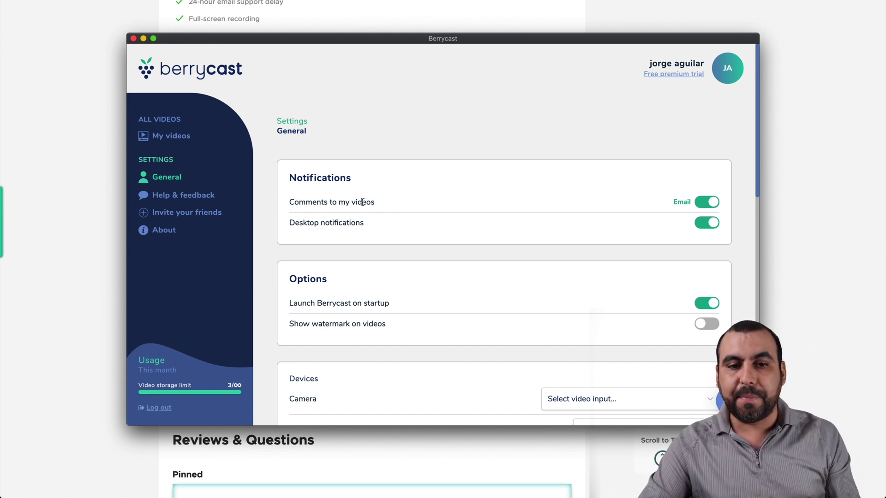
left_click_drag(291, 201, 399, 203)
Step: Review the general settings, then close the settings window back to the AppSumo page
left_click(398, 203)
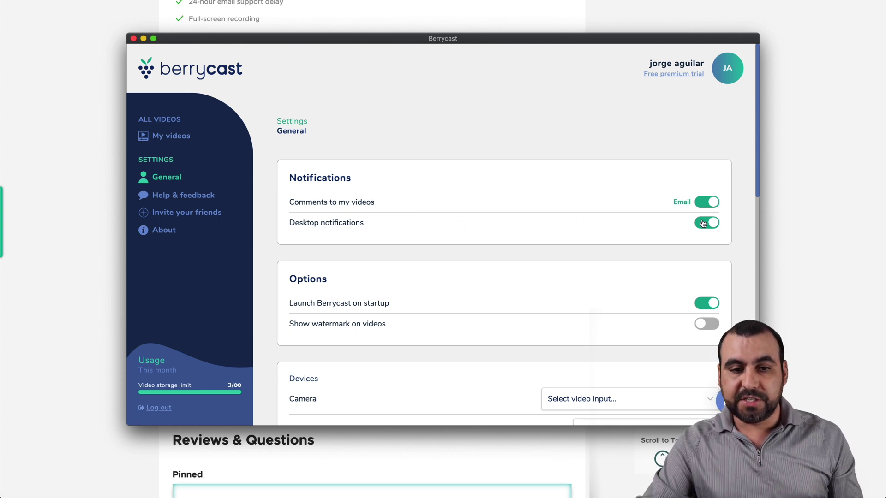
scroll(653, 257, "down", 5)
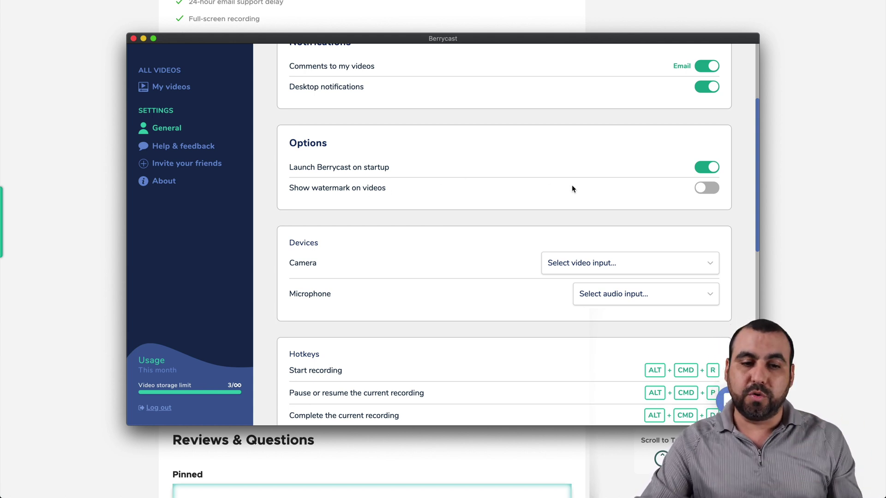
scroll(436, 183, "down", 2)
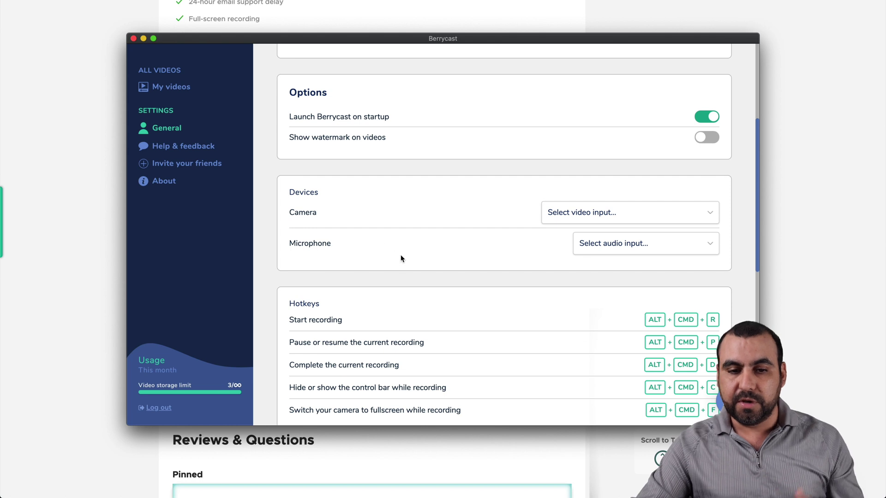
scroll(400, 258, "down", 4)
scroll(407, 264, "down", 1)
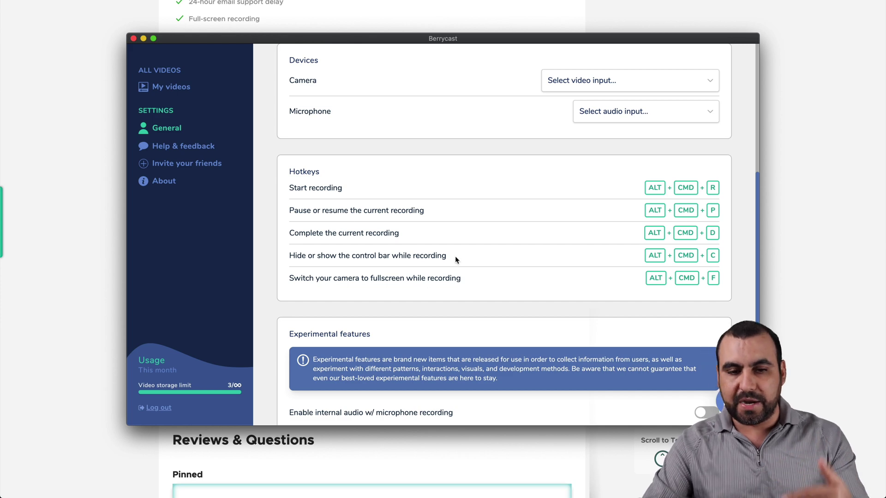
scroll(455, 256, "down", 5)
scroll(455, 257, "down", 2)
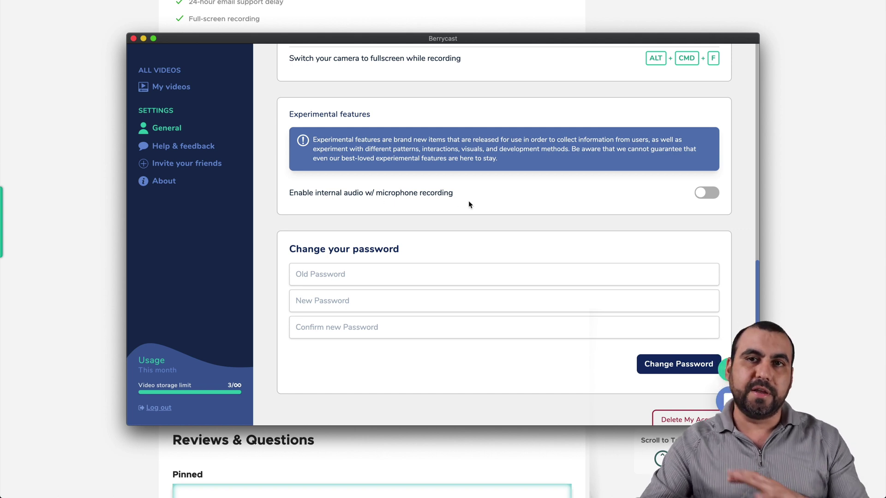
scroll(468, 205, "up", 10)
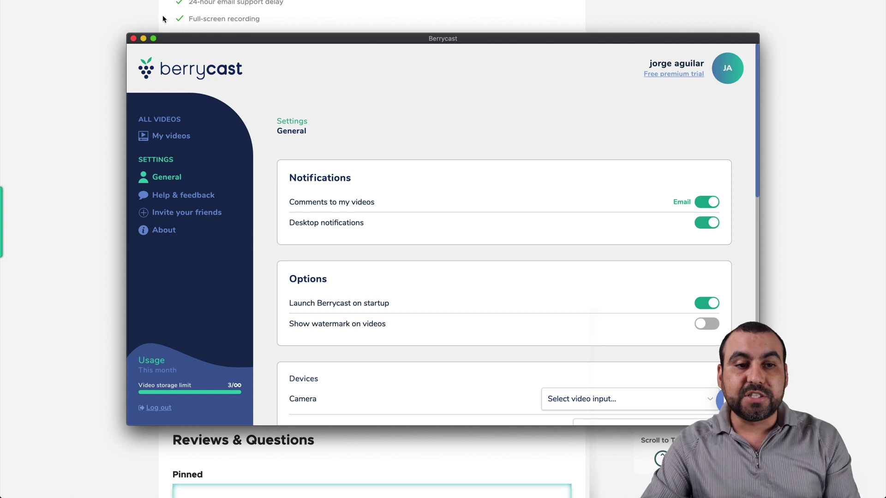
left_click(134, 38)
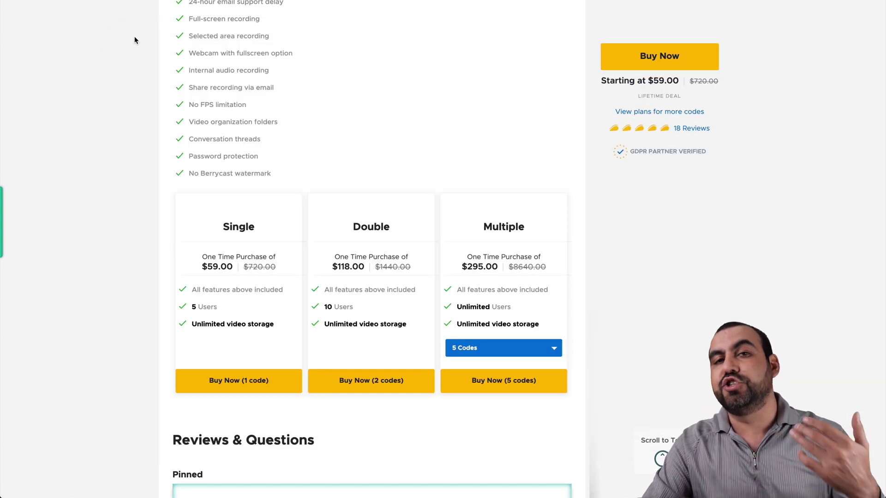
mouse_move(2, 221)
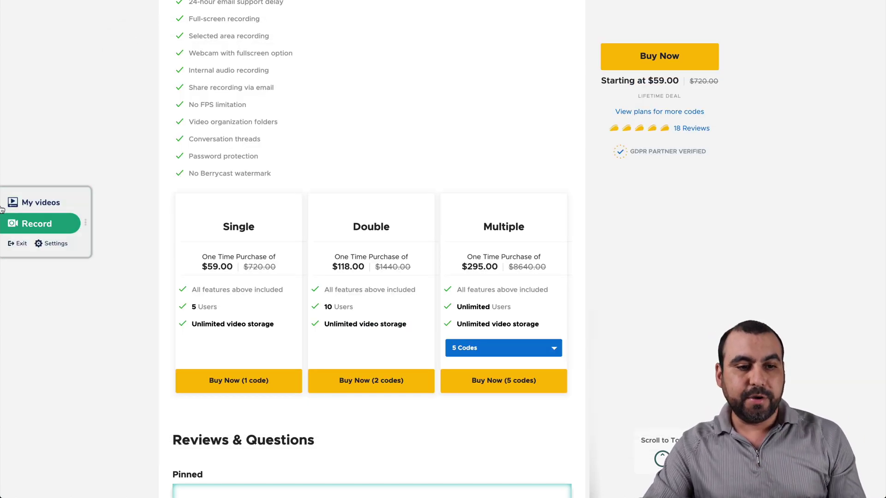
Step: Start a recording of a dragged area over the pricing page with the webcam overlay on
left_click(30, 223)
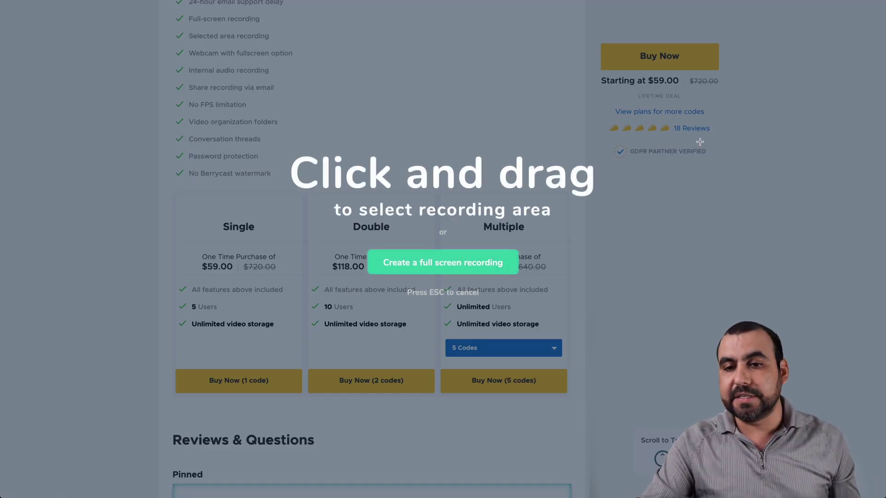
left_click_drag(777, 19, 69, 440)
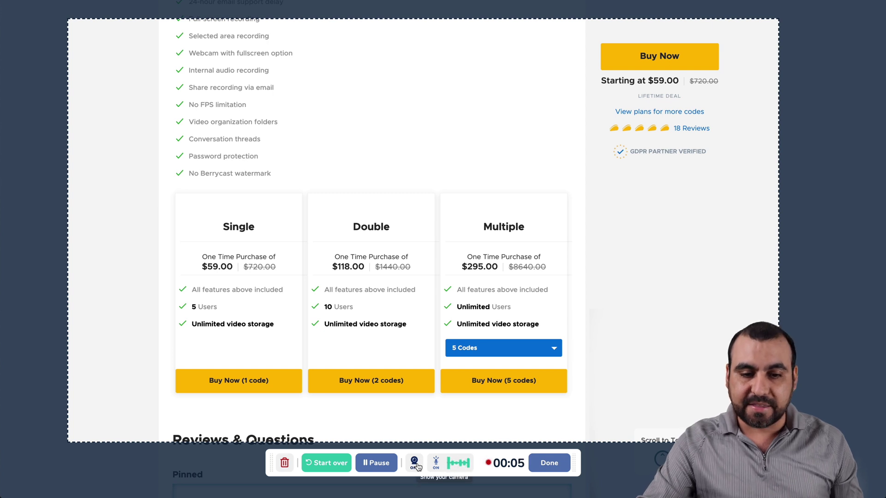
left_click(416, 463)
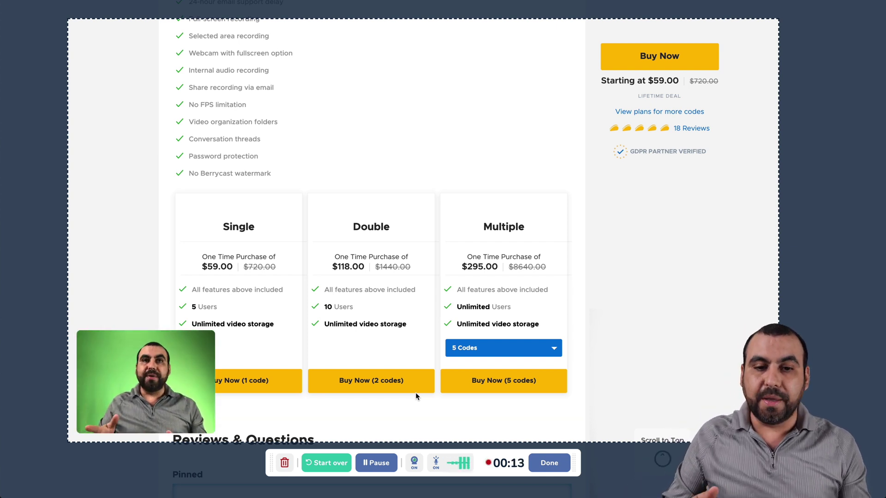
Step: Pause and resume, show the webcam bubble at the right side, then finish the recording
left_click(385, 465)
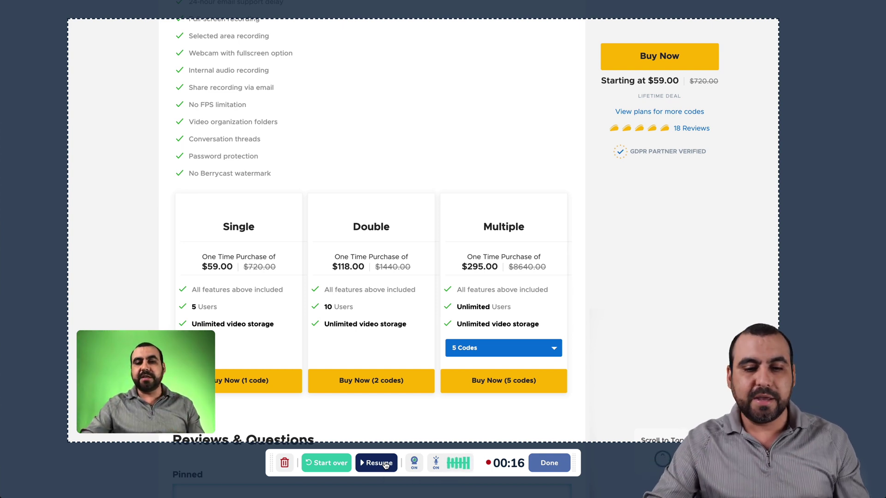
left_click(386, 462)
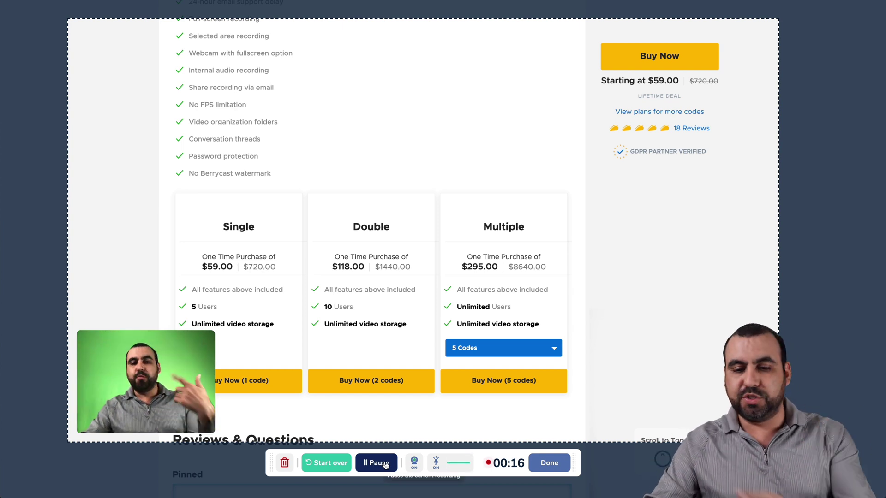
left_click(414, 463)
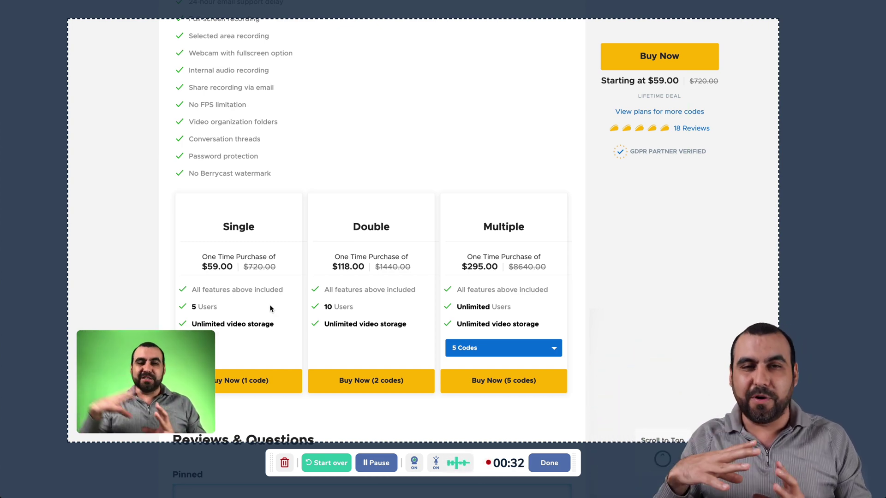
mouse_move(159, 368)
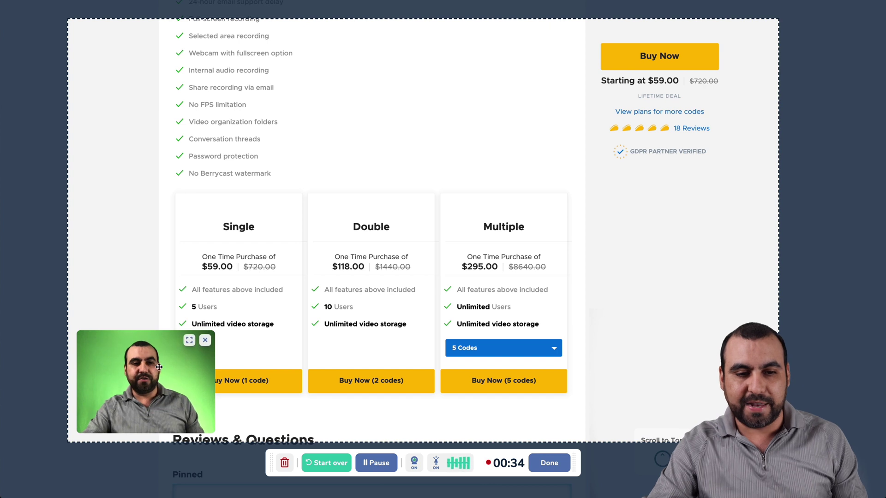
mouse_move(159, 367)
left_mouse_down()
mouse_move(806, 364)
mouse_move(716, 373)
left_mouse_up()
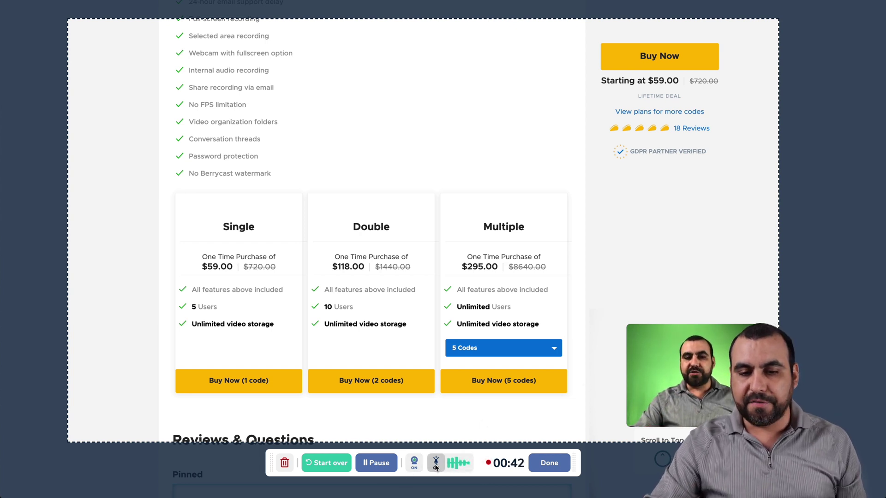
left_click(544, 465)
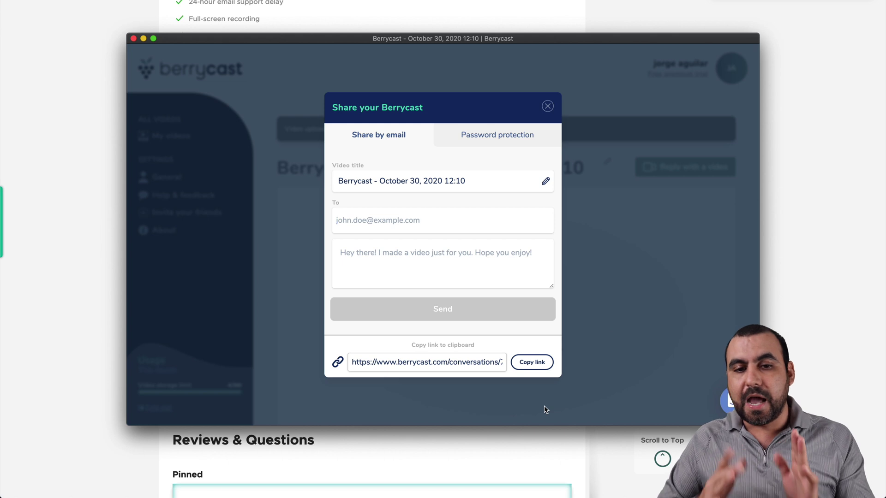
Step: Retitle the uploaded video to MY VIDEO TUTORIAL and move to the recipient field
left_click(381, 178)
key("BackSpace")
type("M")
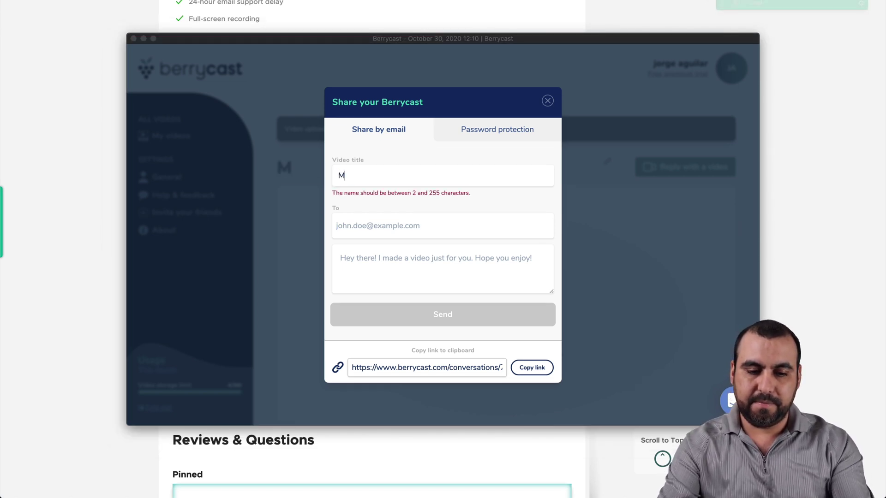
left_click(381, 183)
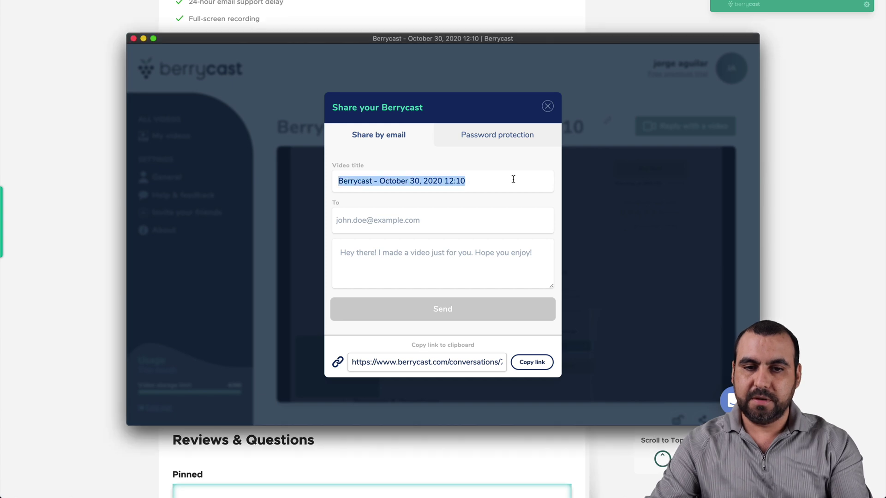
type("MY VIDEO TUTORIAL")
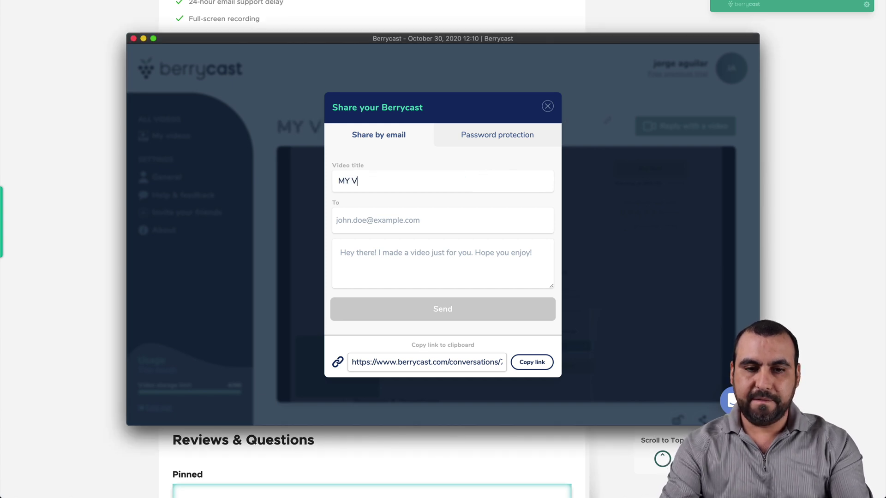
left_click(409, 220)
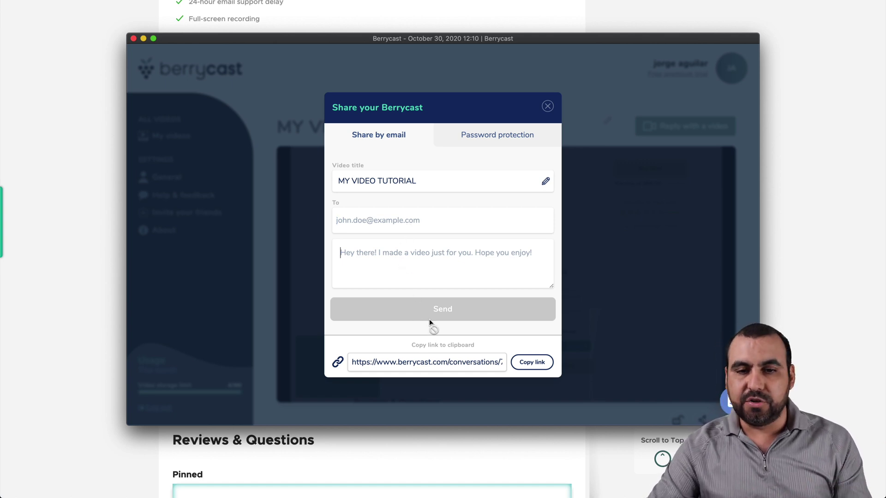
Step: Check the Password protection option and return to Share by email
left_click(496, 129)
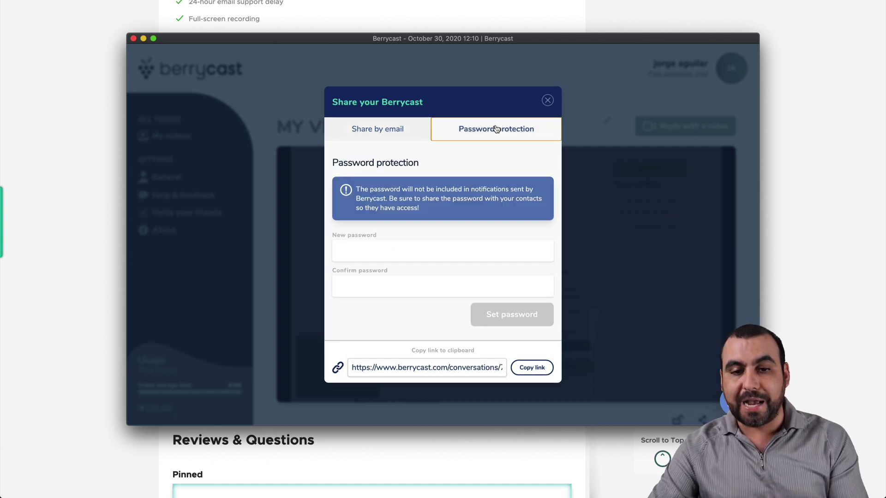
left_click(390, 136)
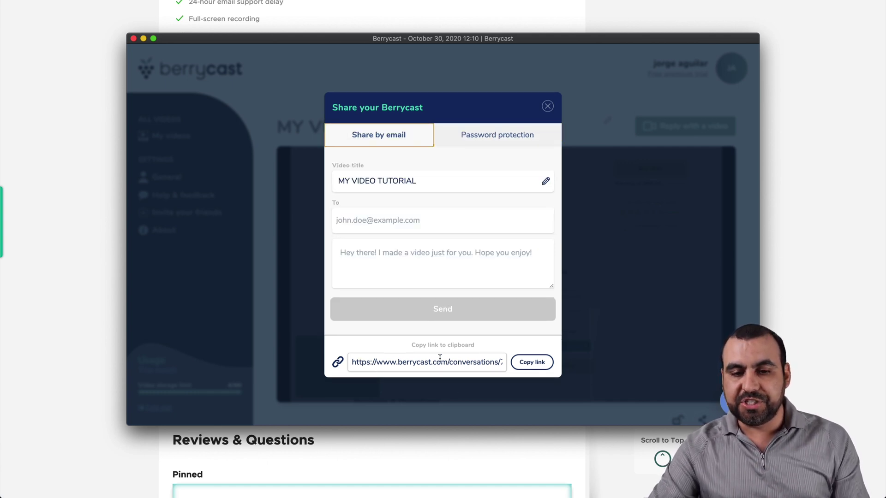
Step: Copy the video's share link and close the share dialog and app window
left_click(527, 363)
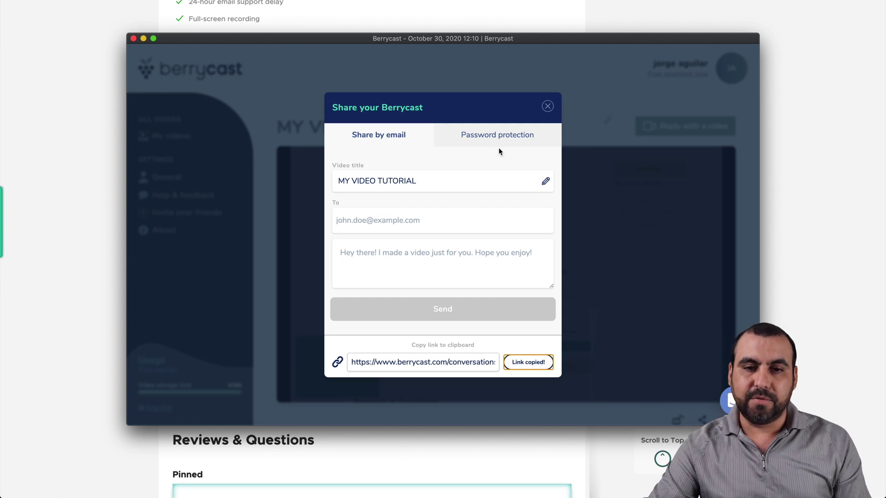
left_click(547, 108)
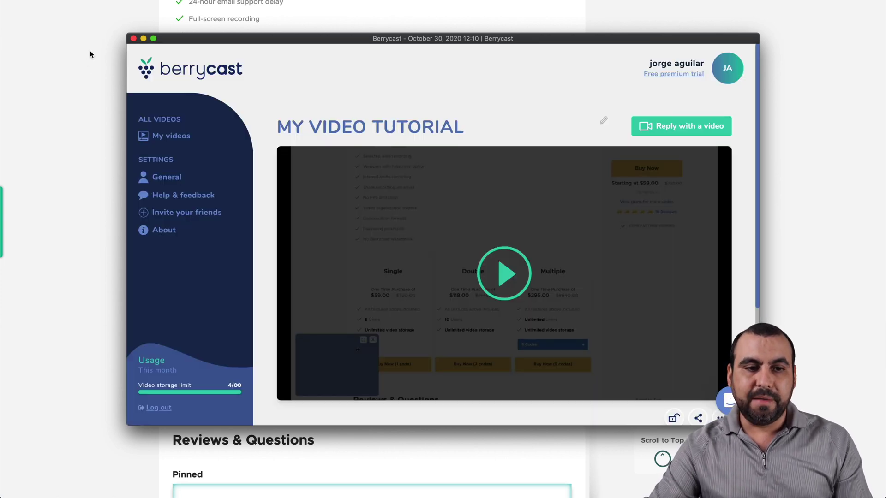
left_click(134, 39)
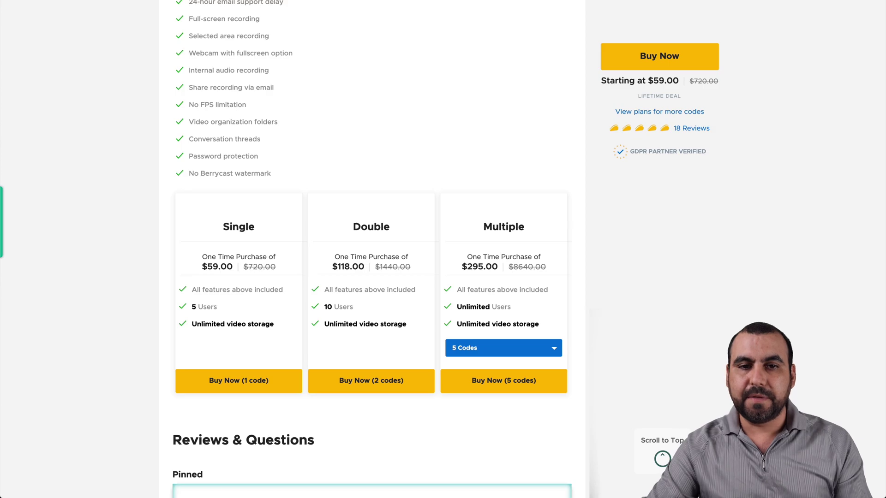
Step: Load the copied share link in a new Chrome tab to view the shared video
key("ctrl+t")
key("ctrl+v")
key("Return")
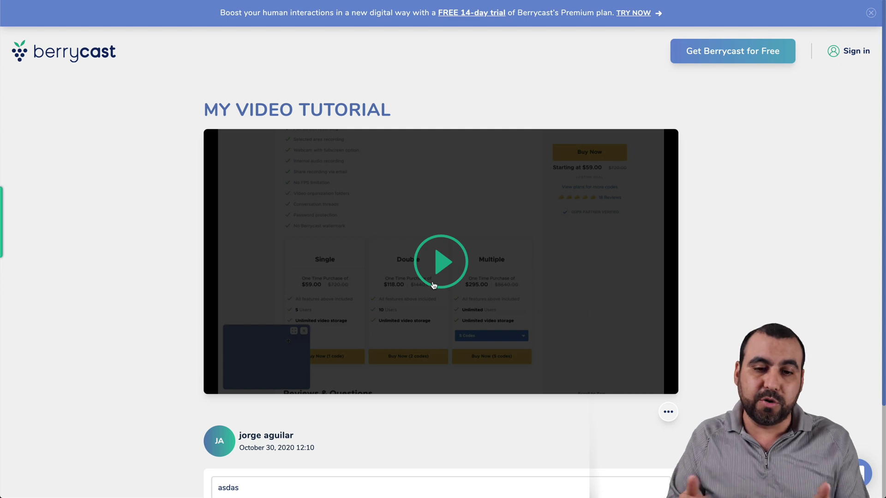
scroll(436, 284, "down", 2)
Step: Play the shared video, seek to about 0:27 and show its more-options menu
left_click(427, 208)
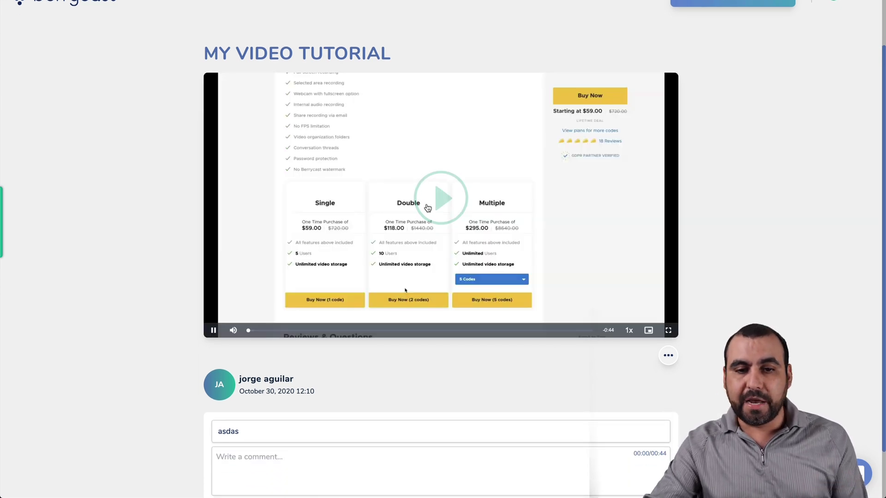
left_click(428, 331)
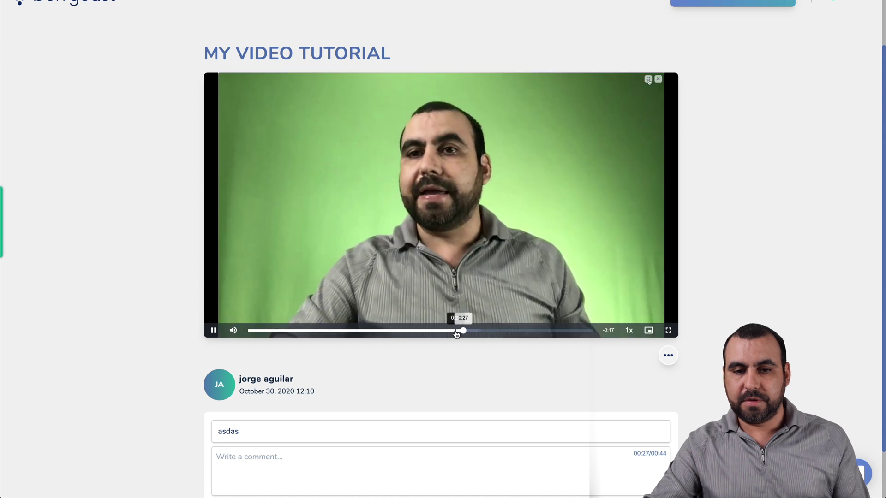
left_click(434, 332)
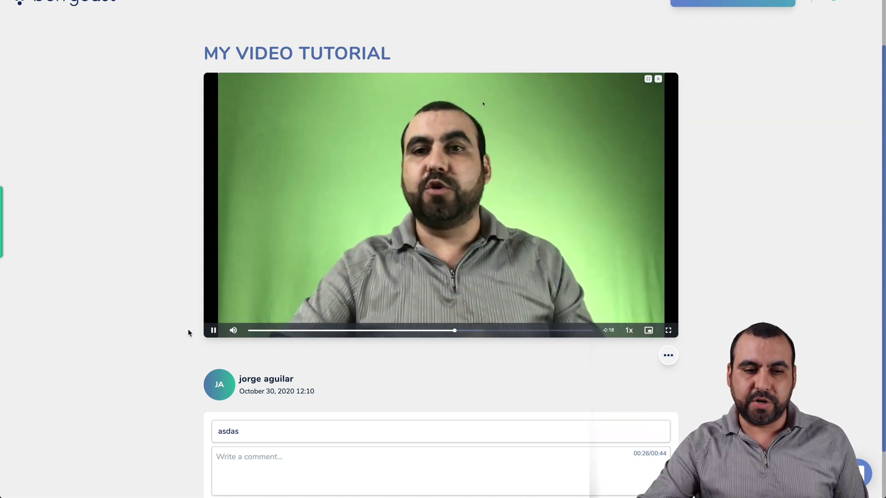
scroll(485, 356, "down", 2)
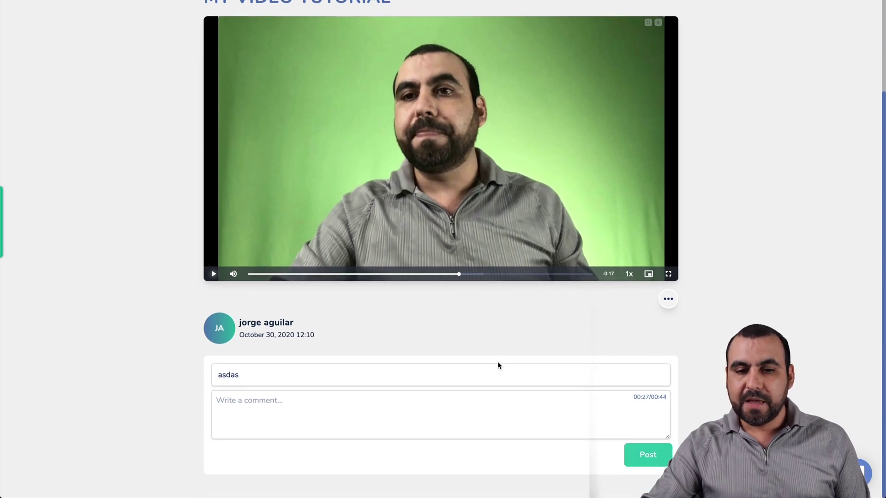
left_click(669, 299)
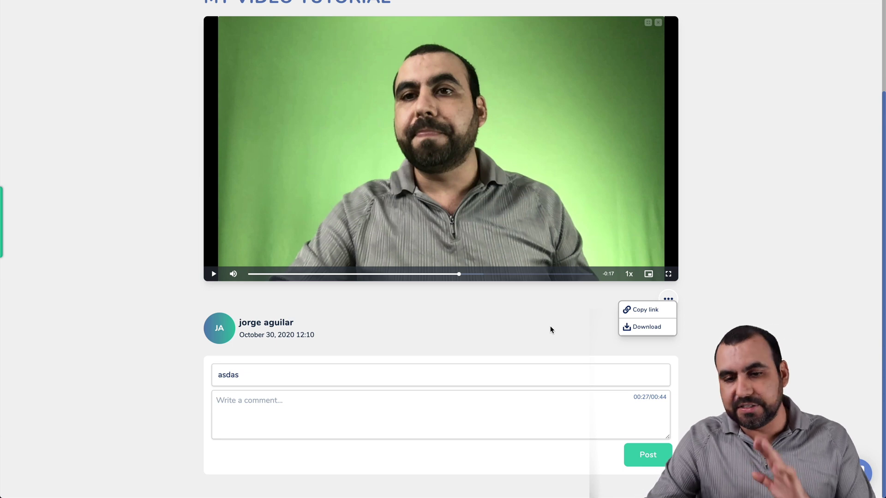
Step: Write a TEST comment at the 0:27 mark and post it to the thread
left_click(260, 411)
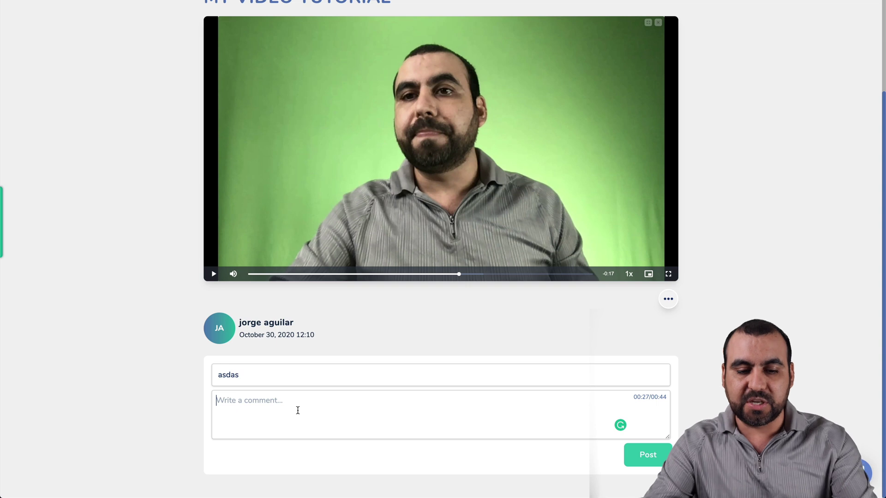
type("TEST")
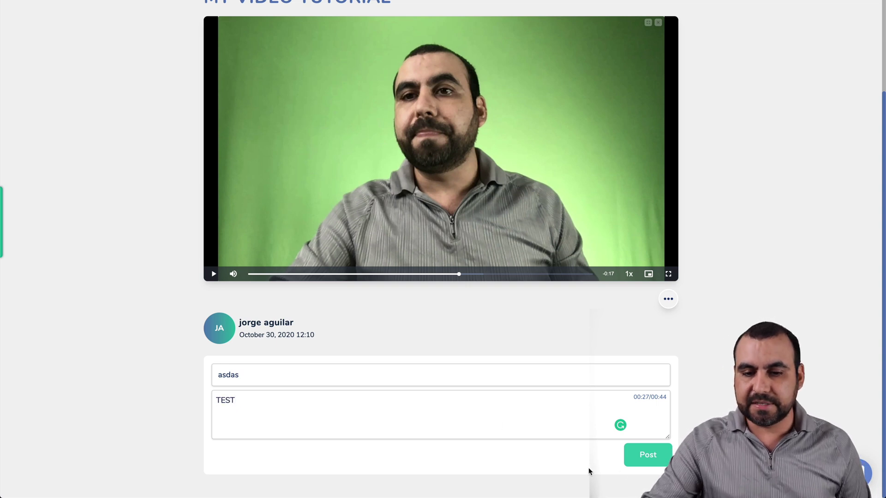
left_click(655, 464)
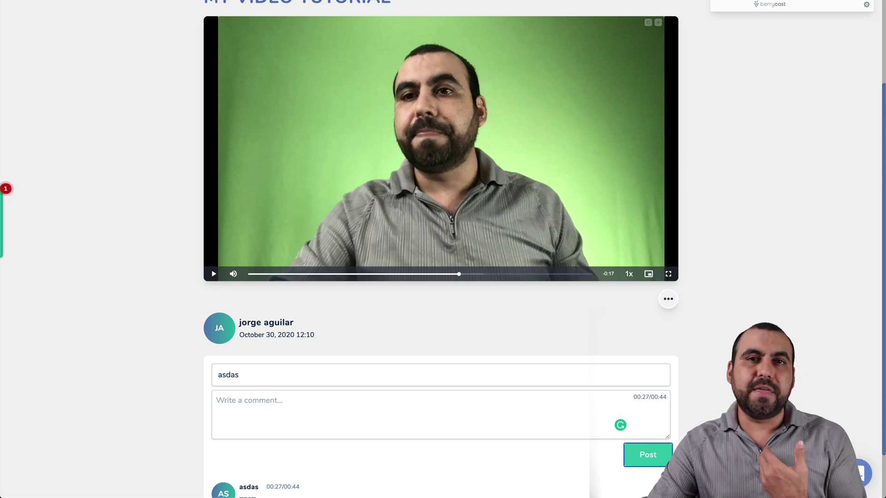
scroll(505, 353, "down", 2)
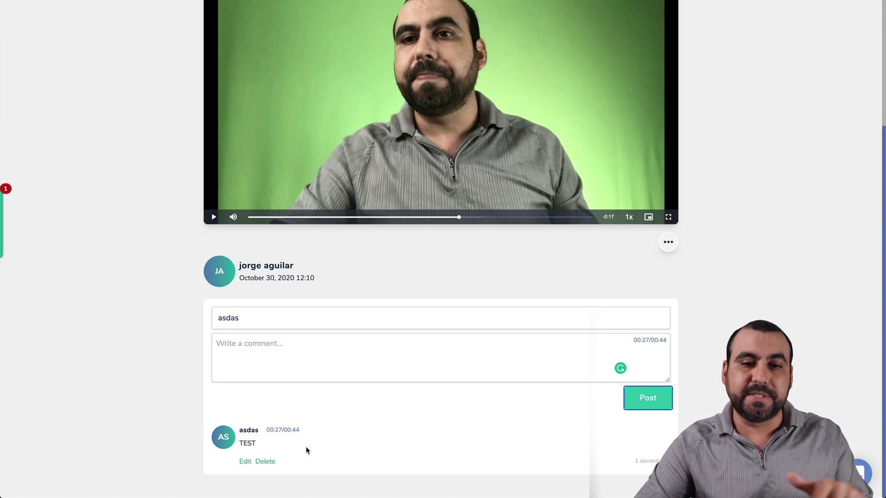
scroll(453, 425, "up", 3)
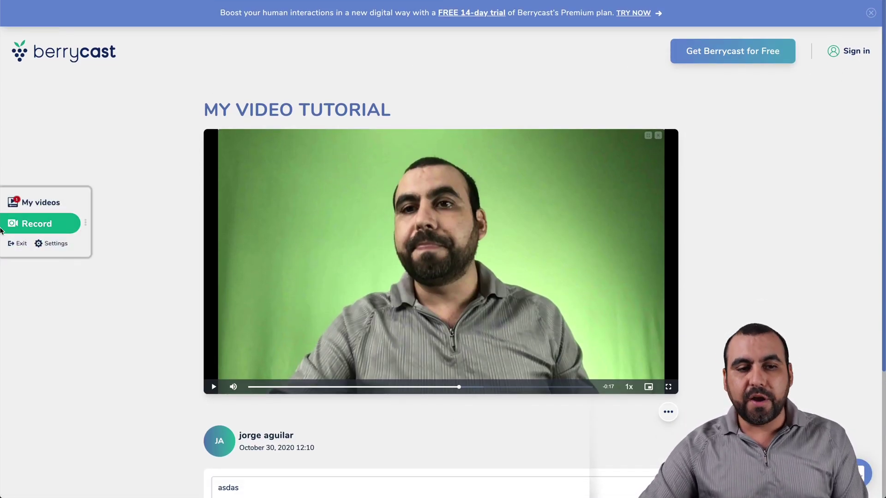
Step: Show the video library and briefly touch the MY VIDEO TUTORIAL title without renaming it
left_click(34, 205)
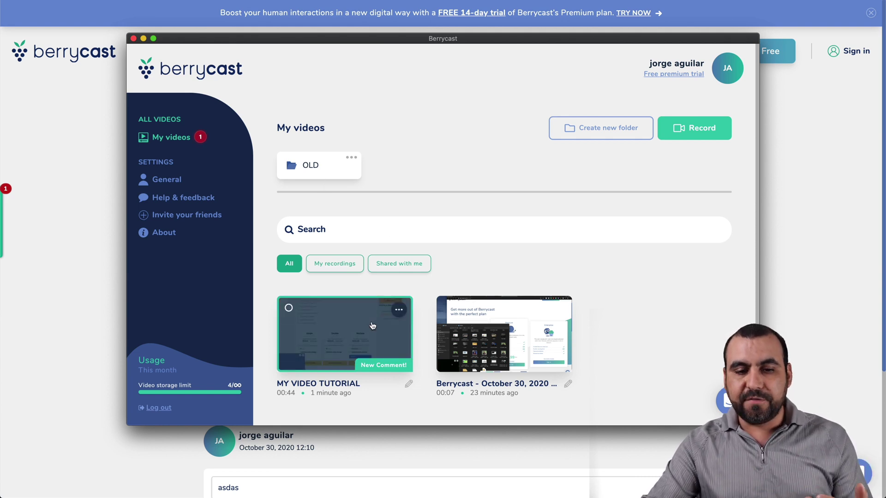
left_click(409, 386)
left_click(427, 407)
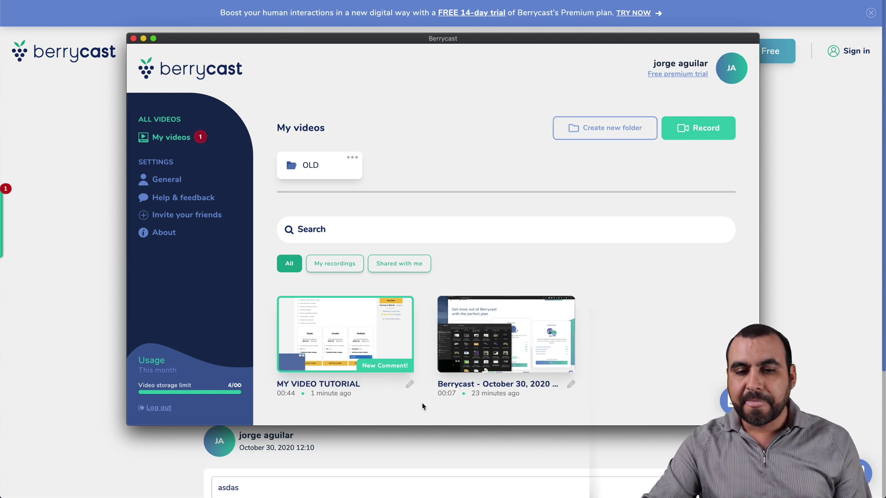
Step: View and dismiss the options menu for MY VIDEO TUTORIAL, then go to its video page
left_click(399, 310)
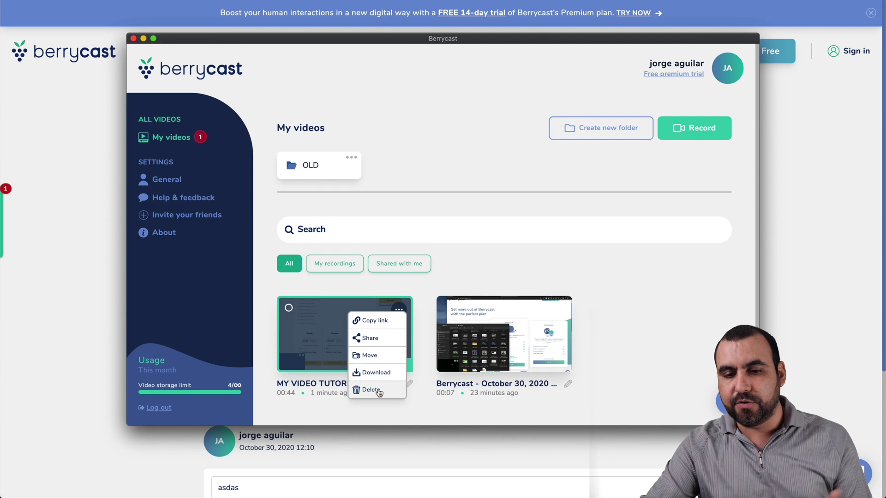
left_click(455, 400)
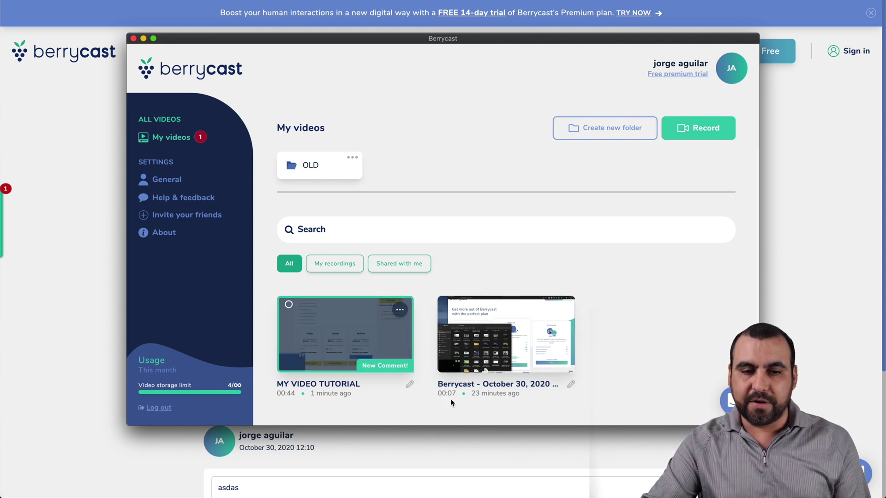
left_click(355, 330)
scroll(470, 263, "up", 3)
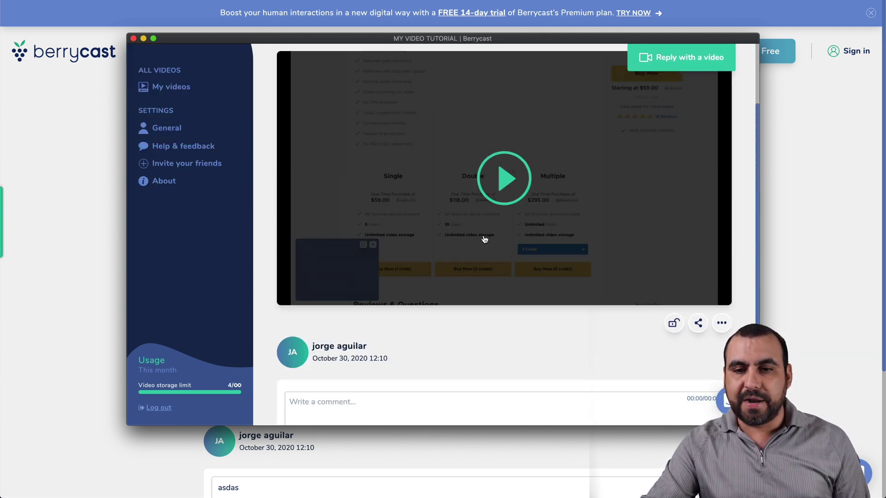
scroll(484, 239, "up", 2)
scroll(484, 239, "down", 5)
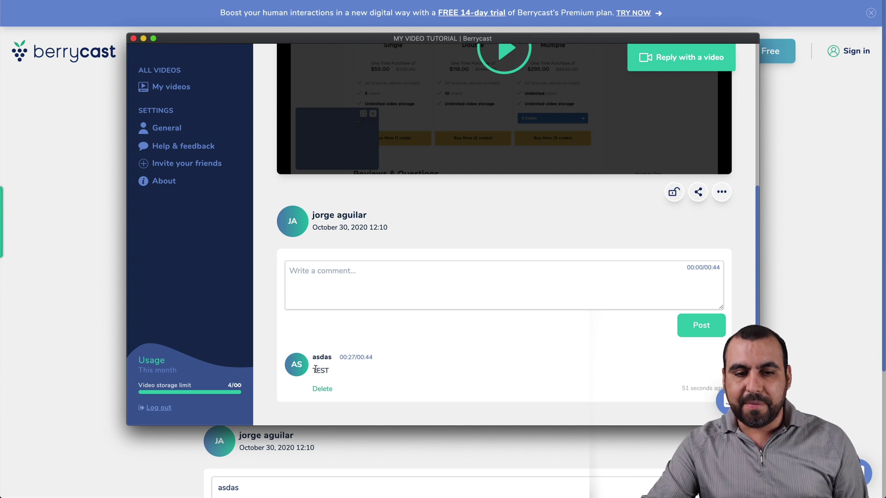
Step: Highlight the TEST comment under the video to confirm it is there, then deselect it
left_click_drag(315, 370, 345, 369)
left_click(346, 369)
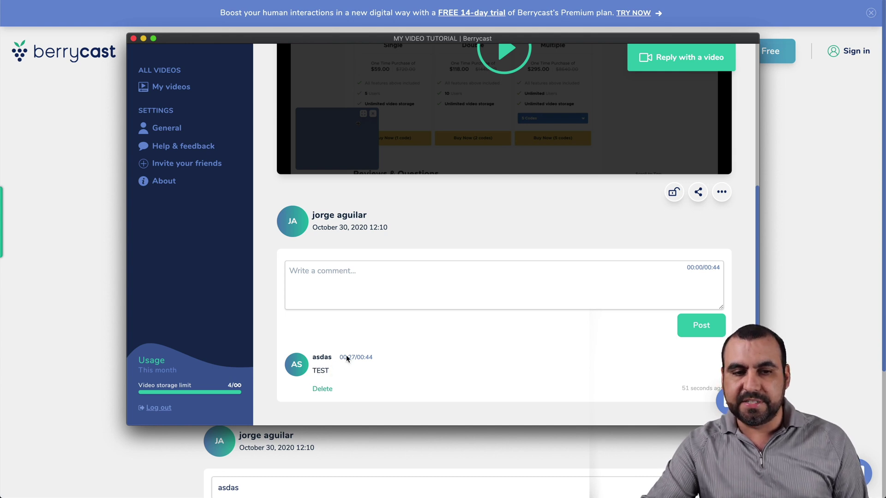
scroll(421, 333, "up", 3)
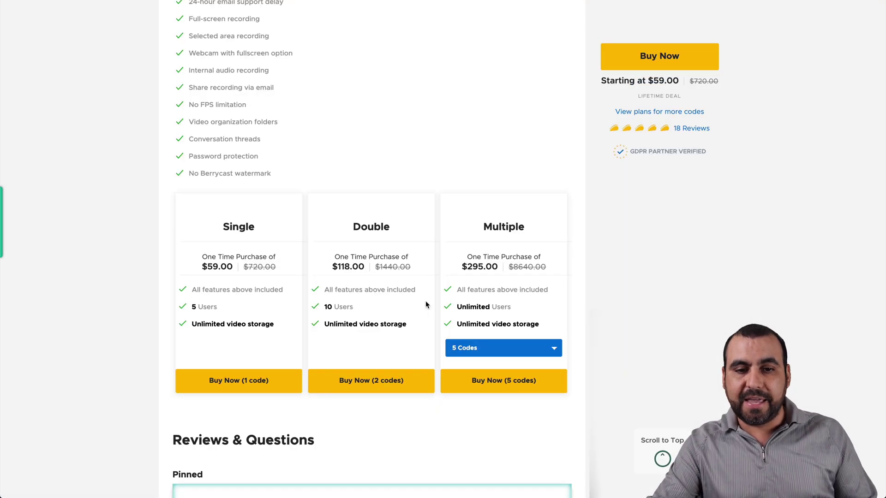
scroll(409, 257, "up", 2)
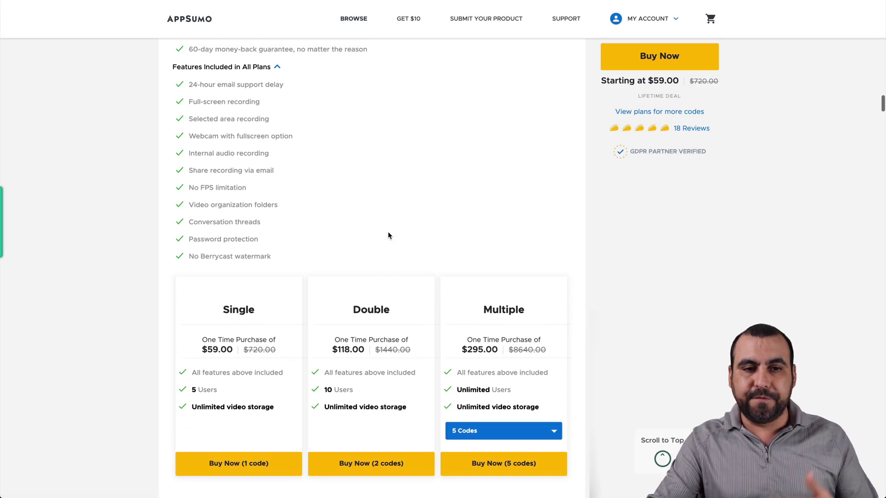
scroll(388, 236, "up", 2)
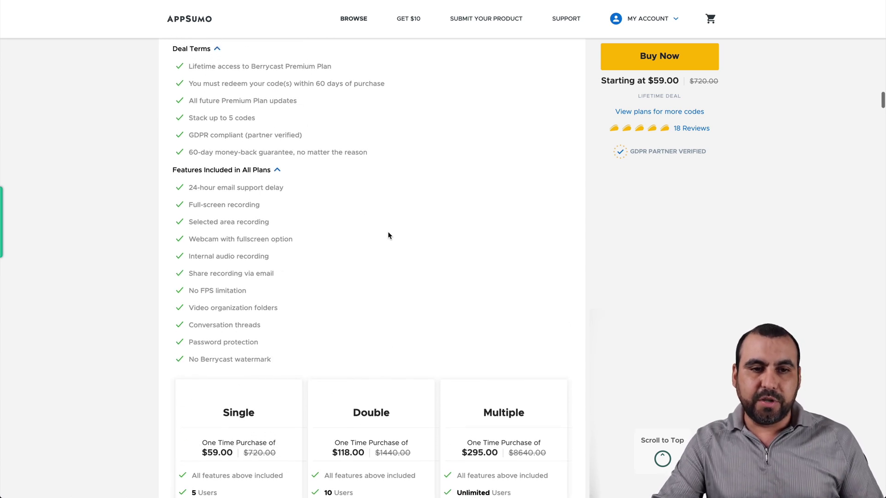
left_click_drag(191, 104, 270, 104)
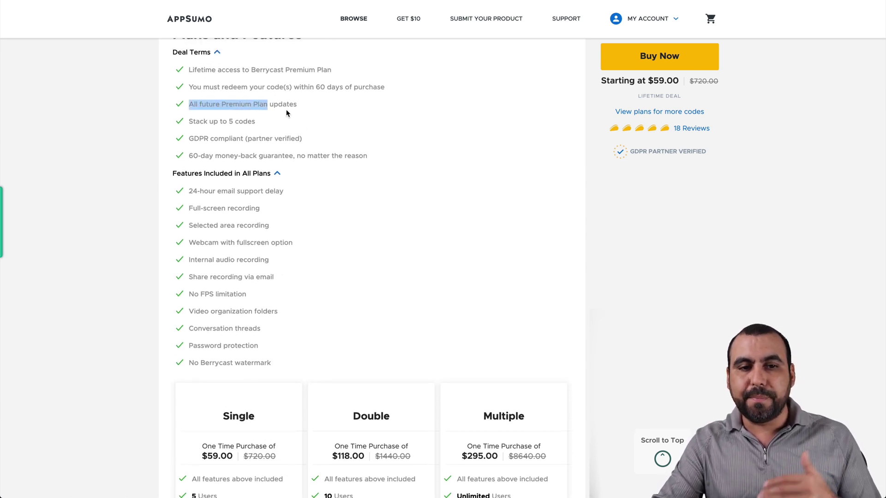
left_click(299, 110)
scroll(380, 218, "down", 3)
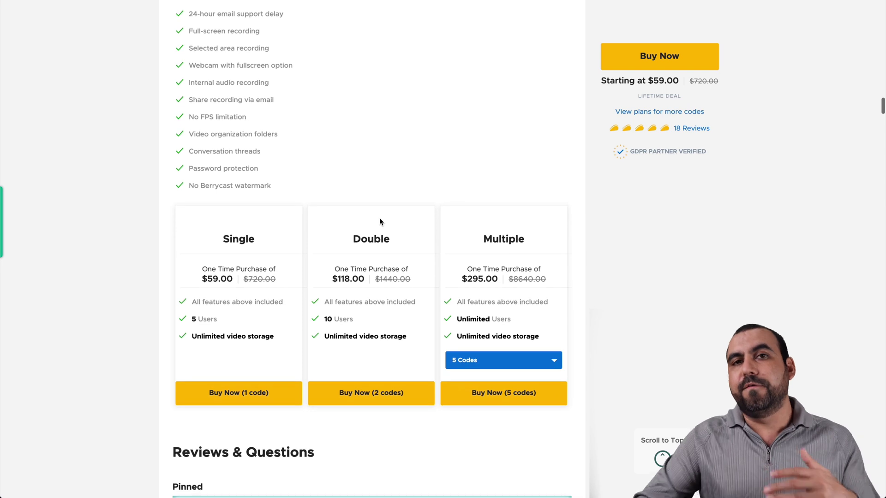